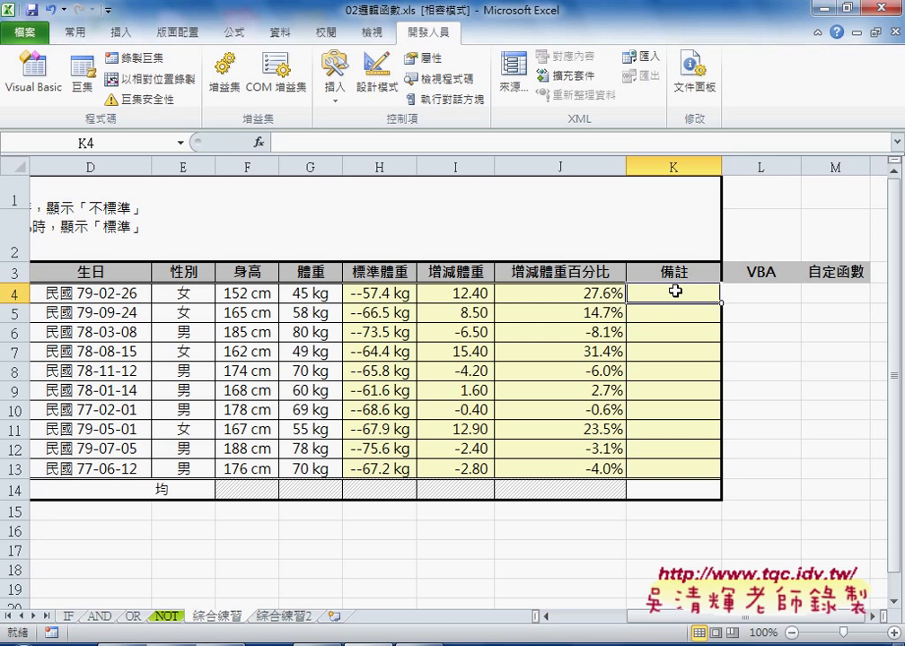
# Insert an IF function from the 邏輯 (Logical) category into cell K4
pyautogui.click(259, 143)
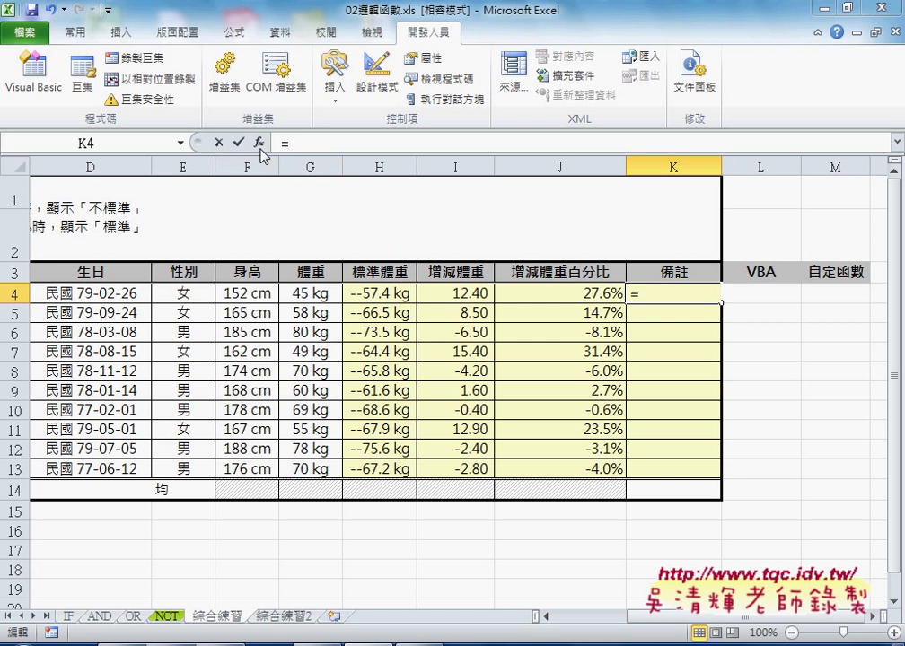
pyautogui.click(709, 216)
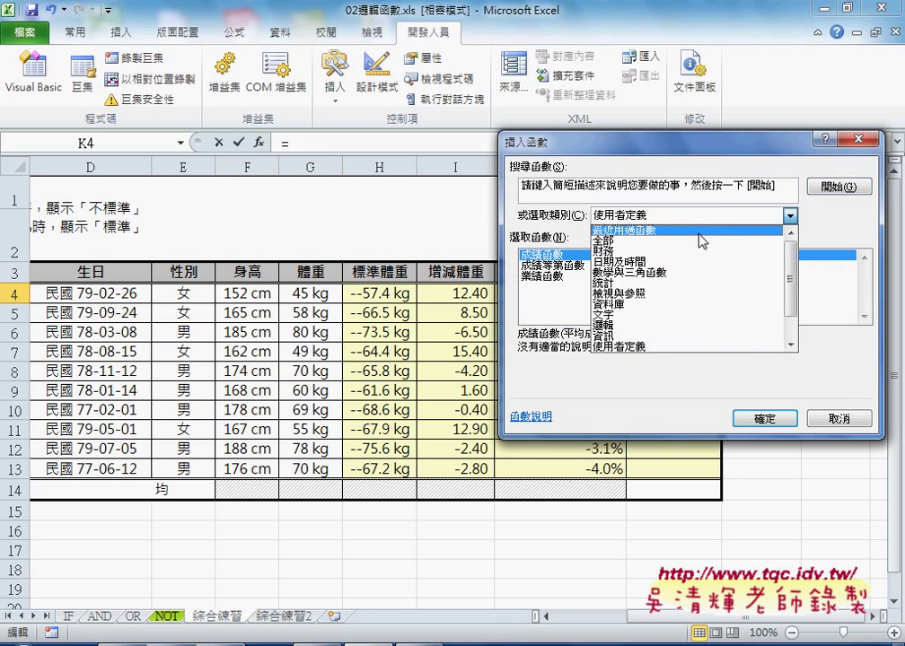
pyautogui.click(677, 325)
pyautogui.click(529, 276)
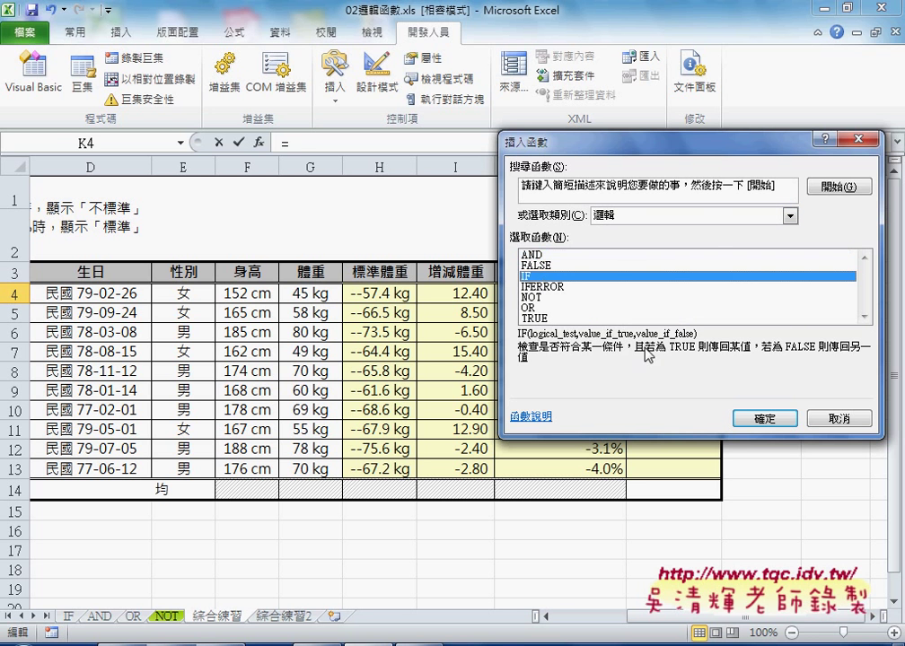
pyautogui.click(764, 419)
# Enter or(J4>5%,J4<-5%) as the IF Logical_test for K4
pyautogui.moveTo(595, 184); pyautogui.dragTo(462, 362)
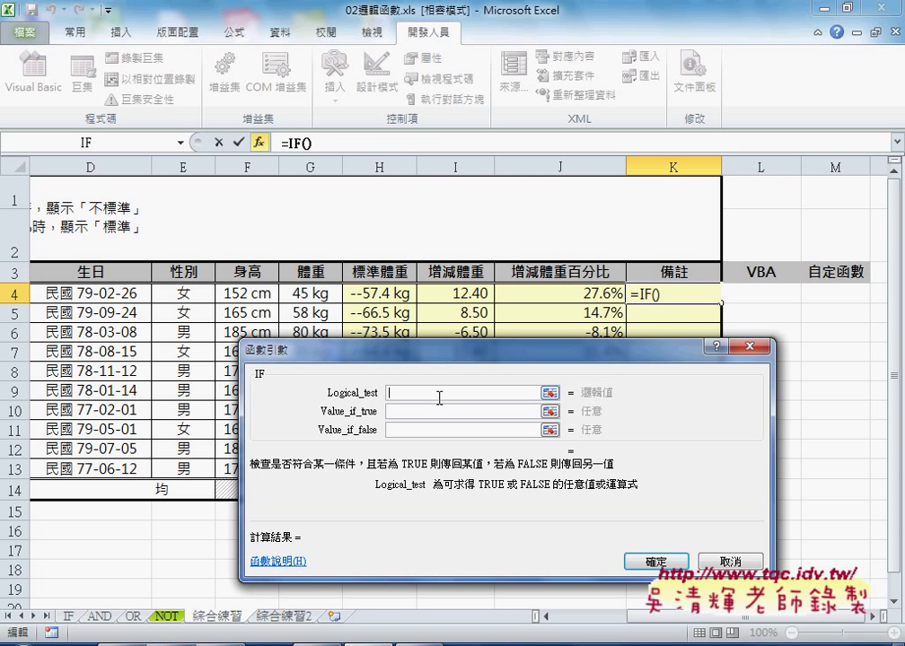
pyautogui.write('o')
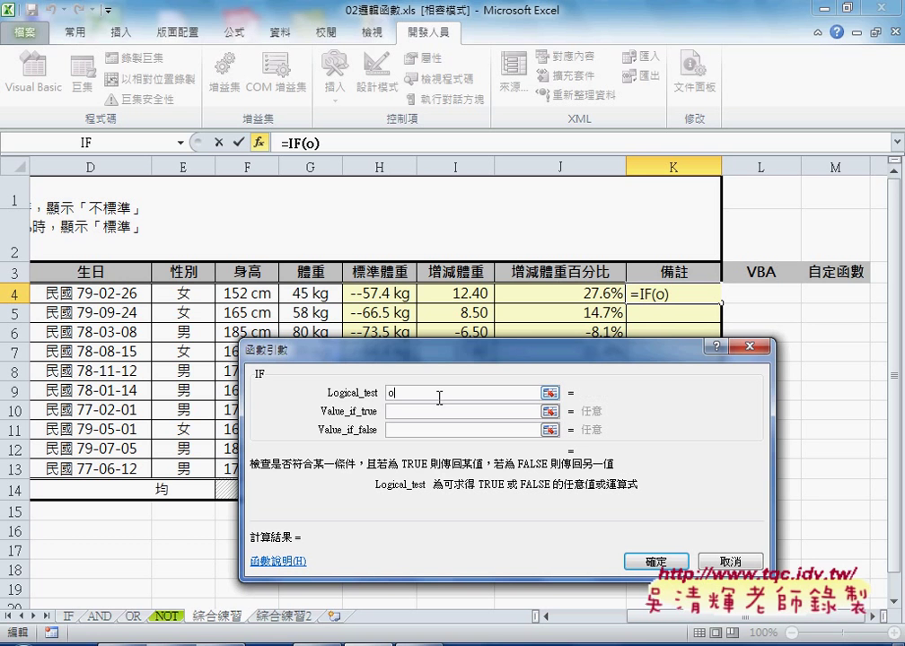
pyautogui.write('r')
pyautogui.write('(')
pyautogui.click(563, 296)
pyautogui.write('>')
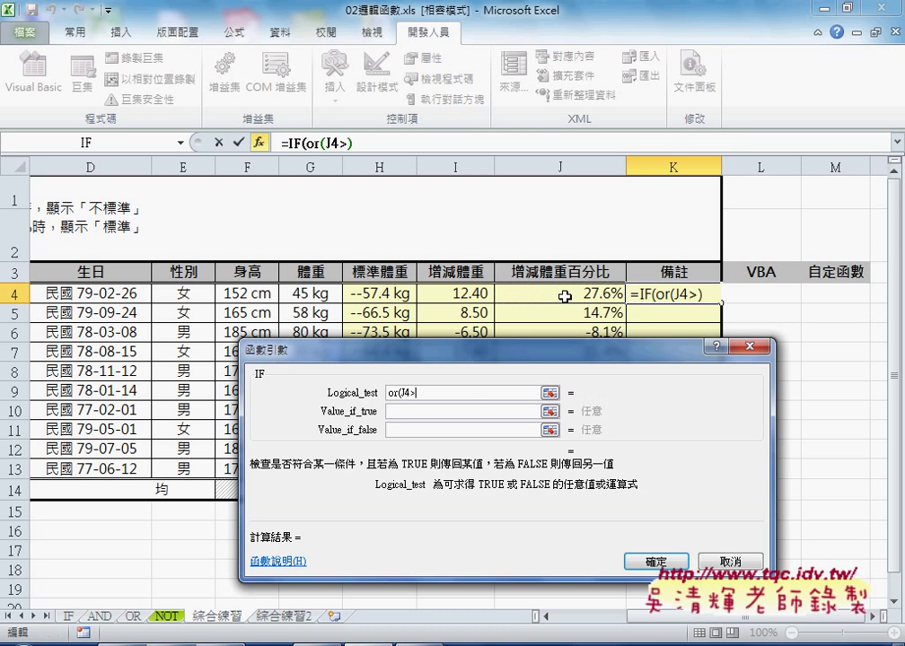
pyautogui.write('5')
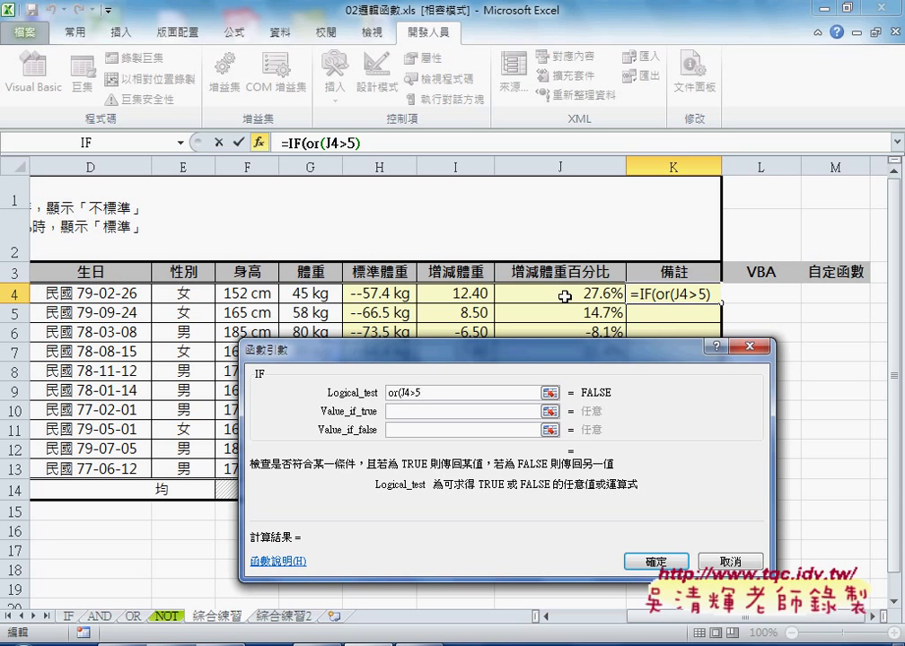
pyautogui.write('%')
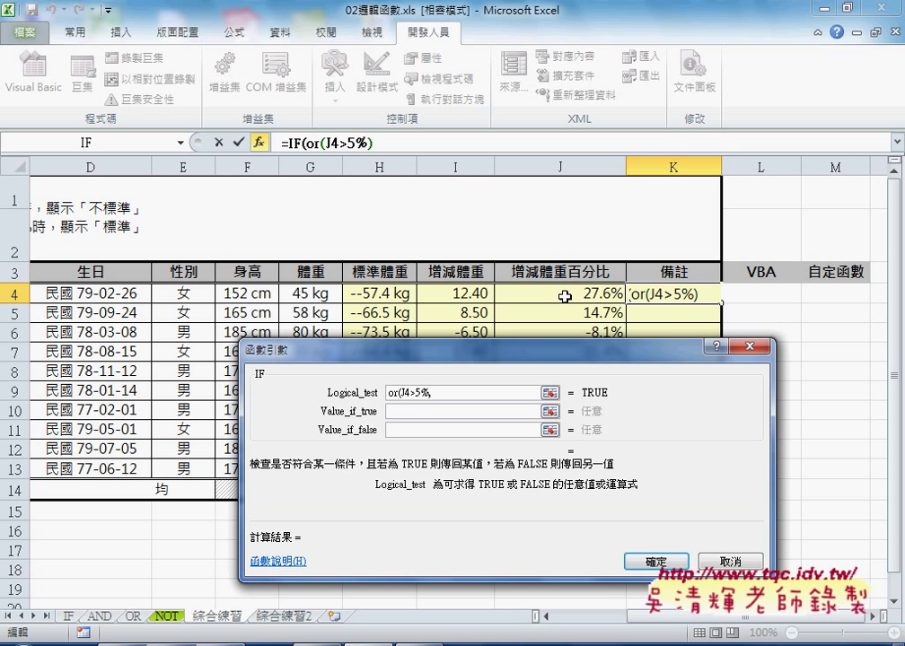
pyautogui.write(',')
pyautogui.click(563, 296)
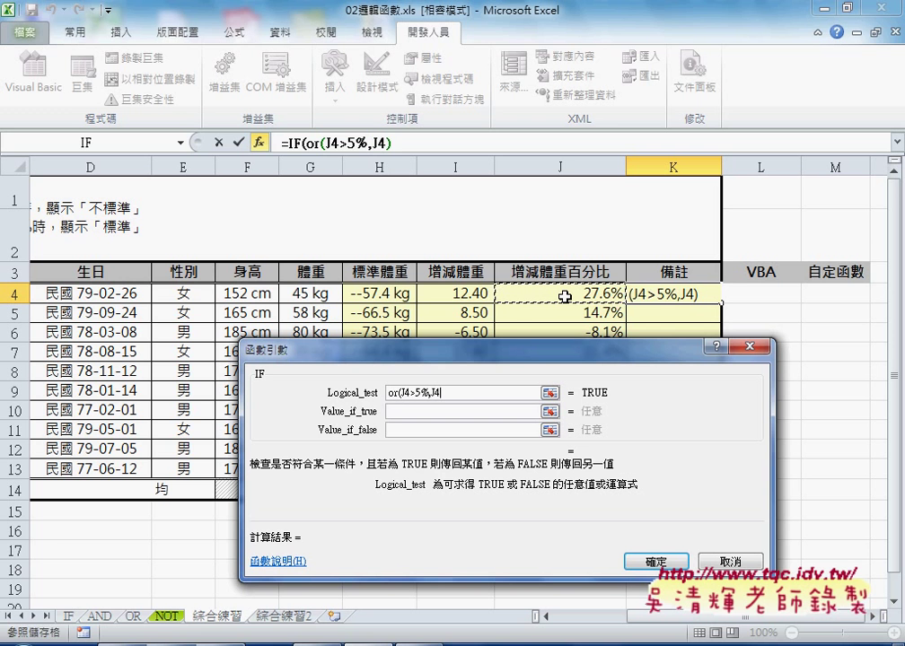
pyautogui.write('<-')
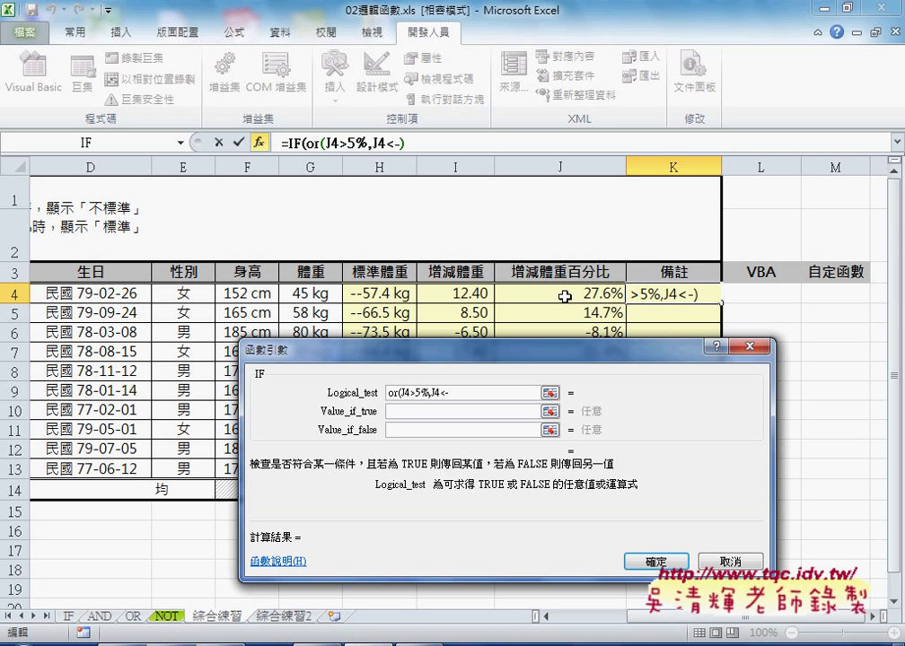
pyautogui.write('5')
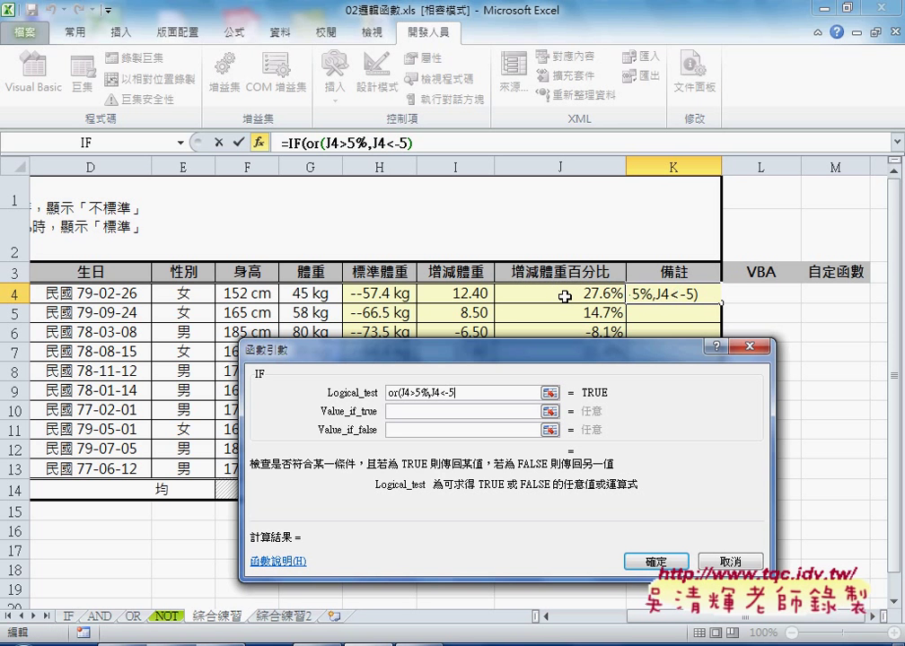
pyautogui.write('%')
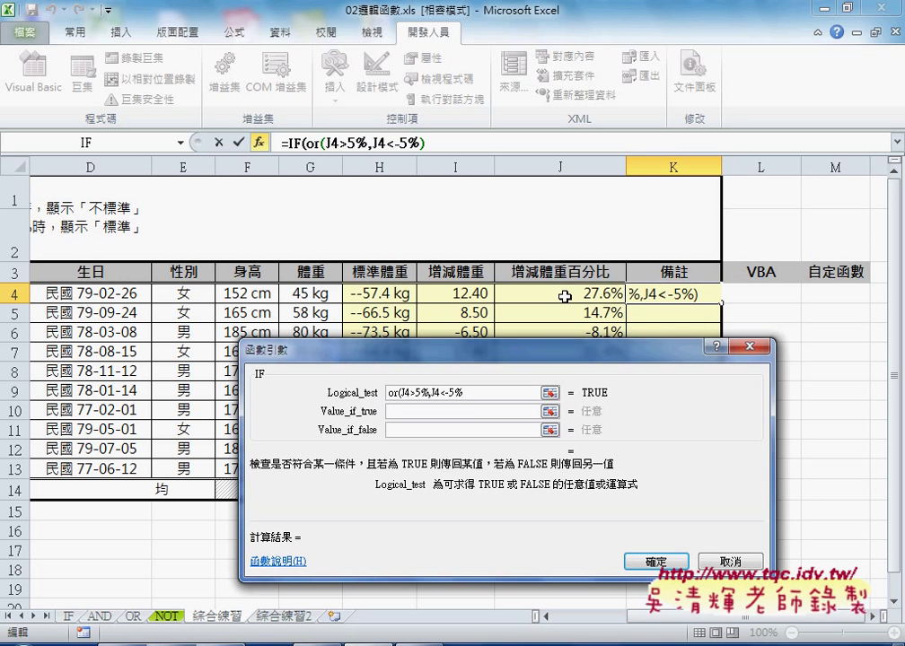
pyautogui.write(')')
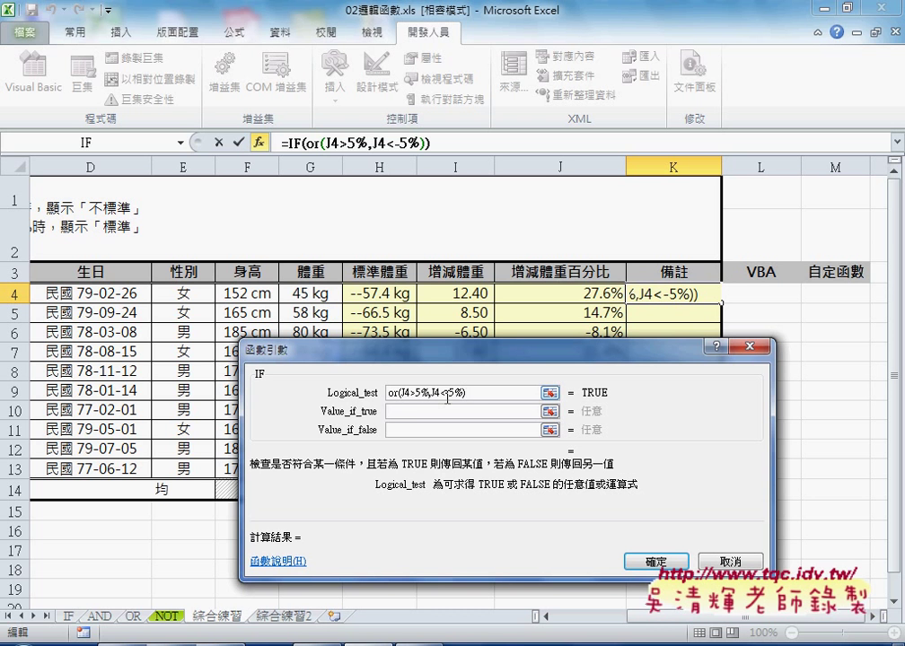
pyautogui.click(421, 411)
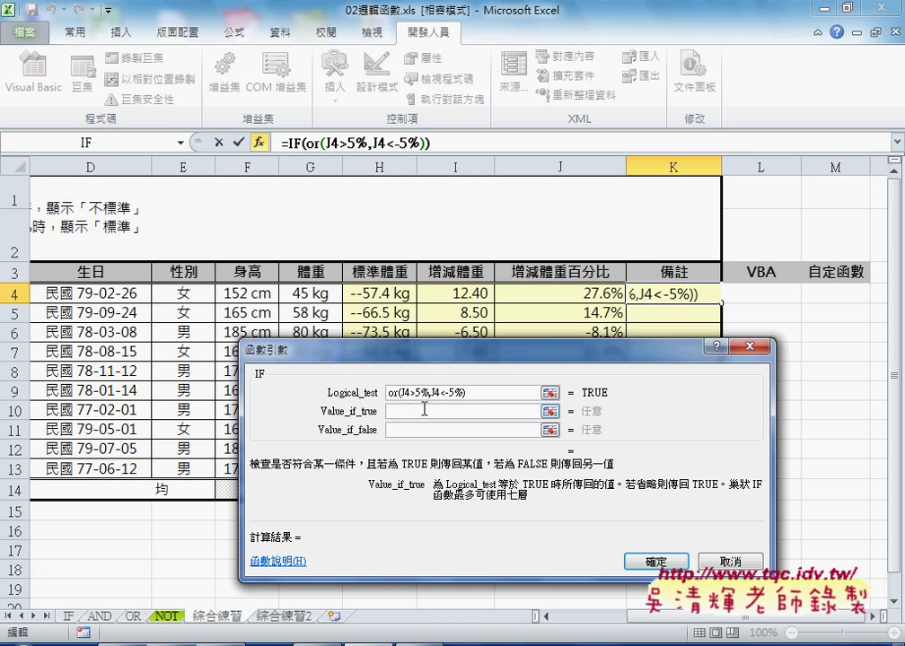
# Set Value_if_true to 不標準 and Value_if_false to 標準 in the IF arguments
pyautogui.click(420, 392)
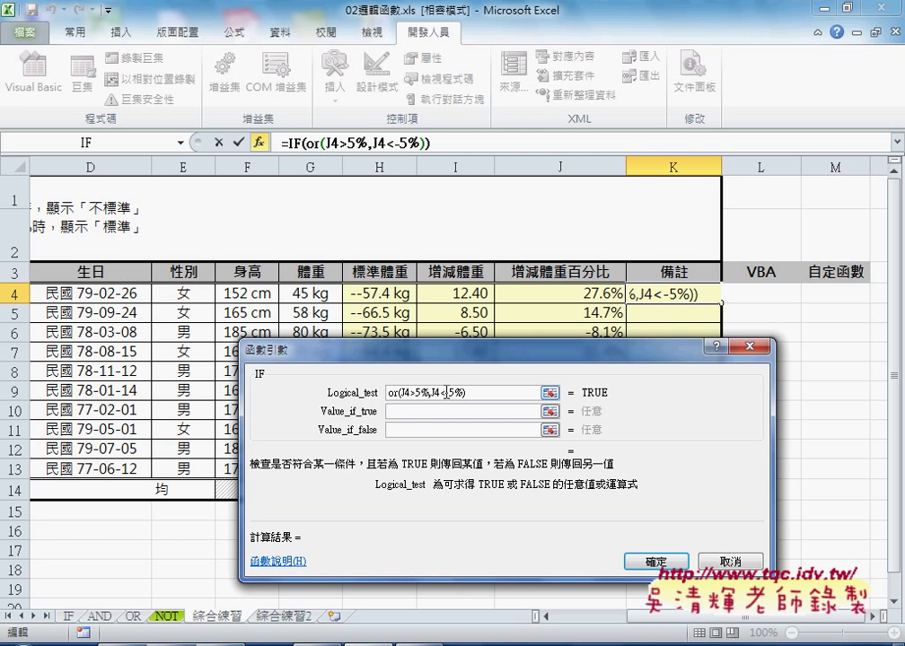
pyautogui.click(434, 409)
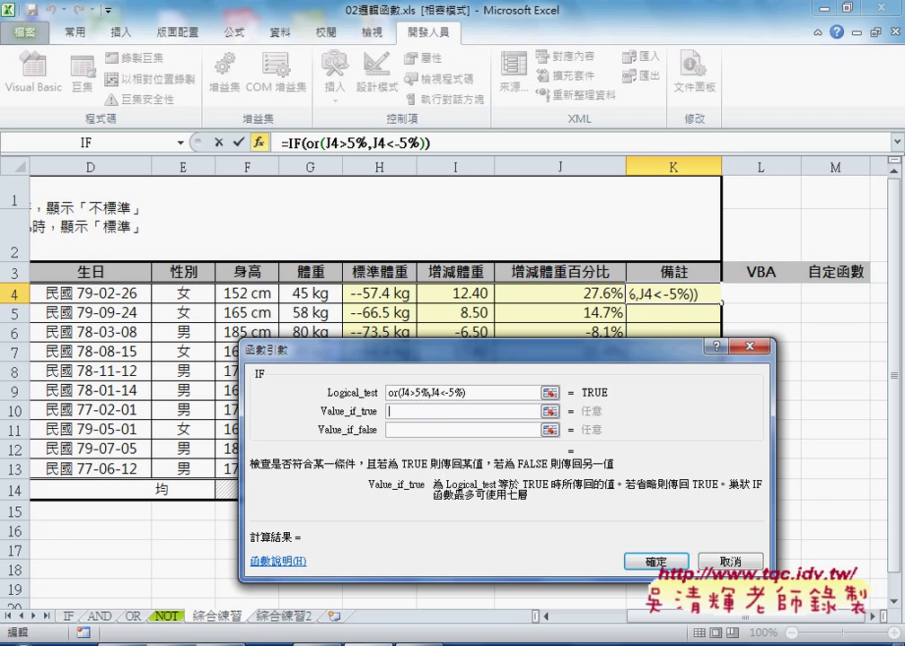
pyautogui.write('b')
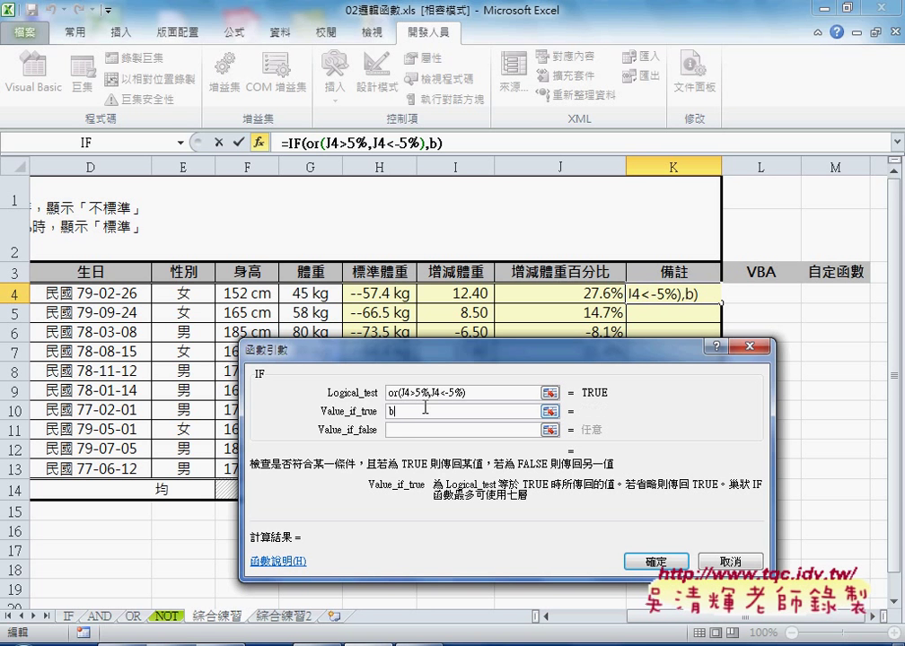
pyautogui.press('BackSpace')
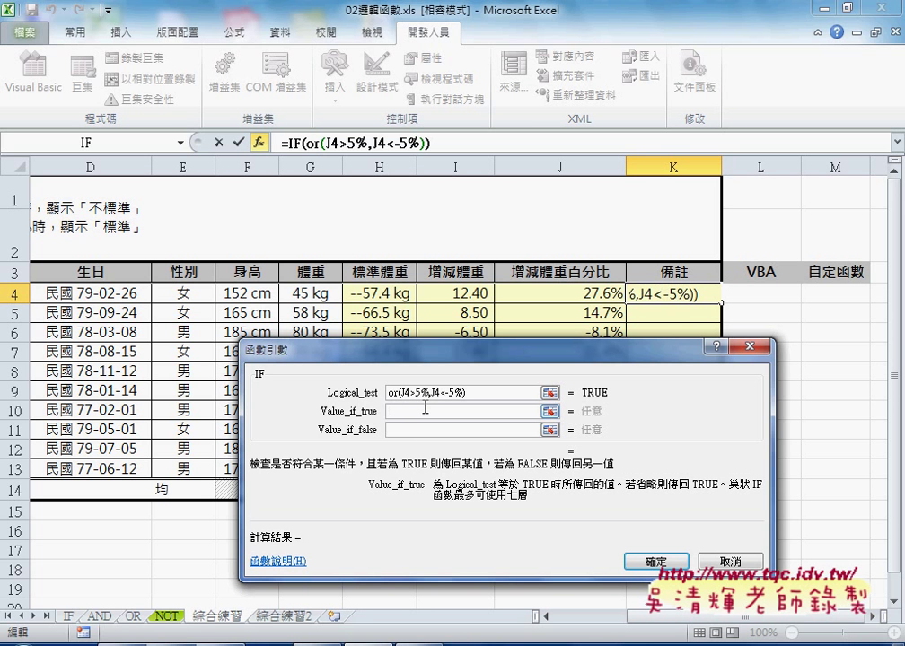
pyautogui.write('不')
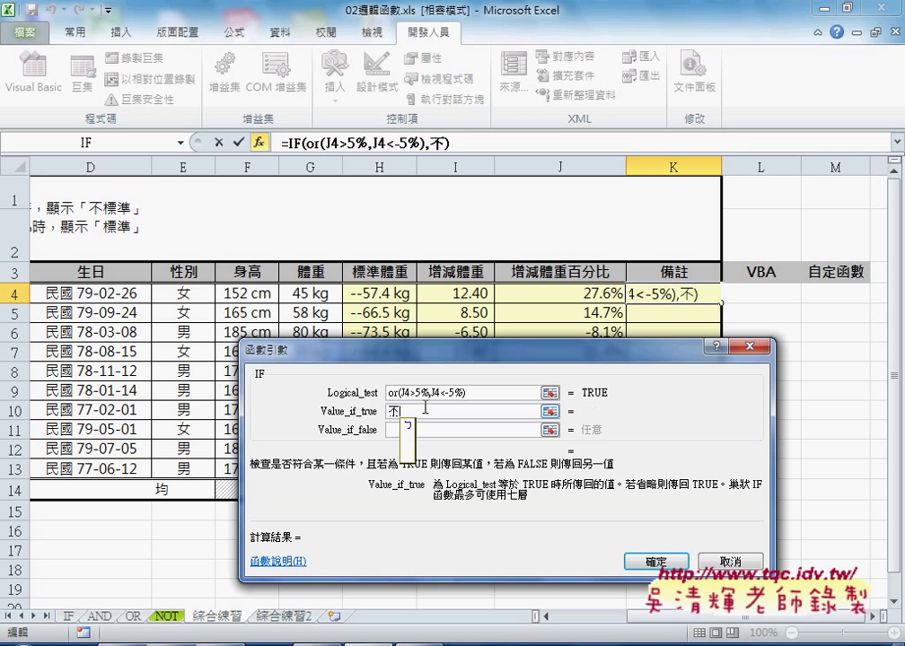
pyautogui.write('標')
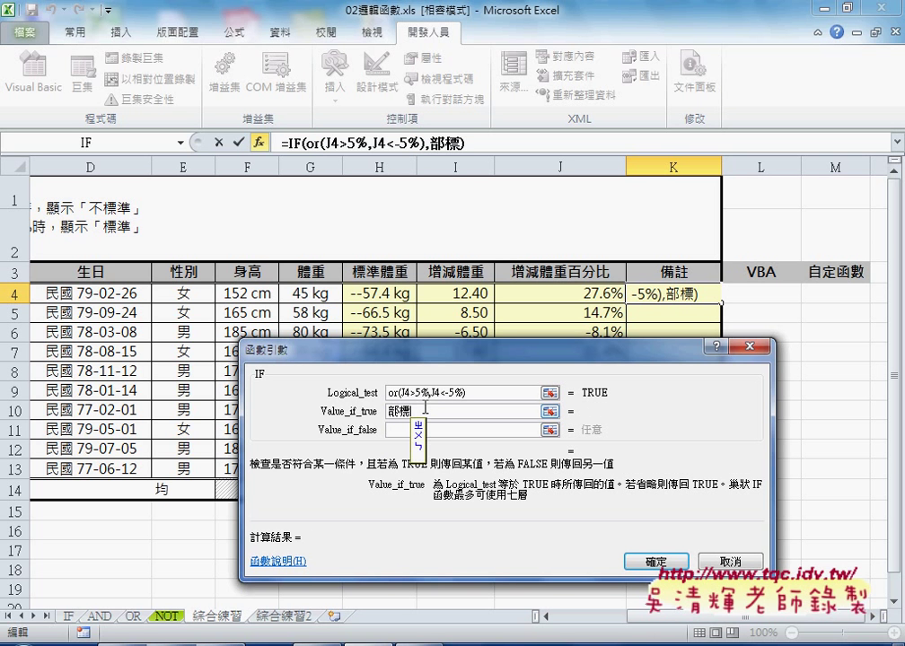
pyautogui.write('準')
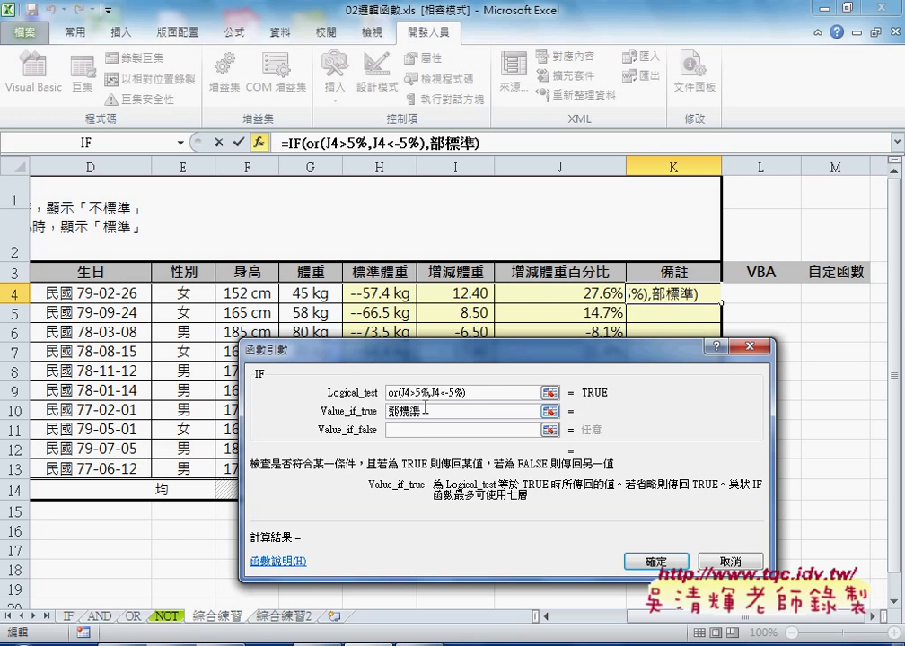
pyautogui.press('Down')
pyautogui.press('2')
pyautogui.hotkey('shift', 'Left')
pyautogui.hotkey('shift', 'Left')
pyautogui.press('Tab')
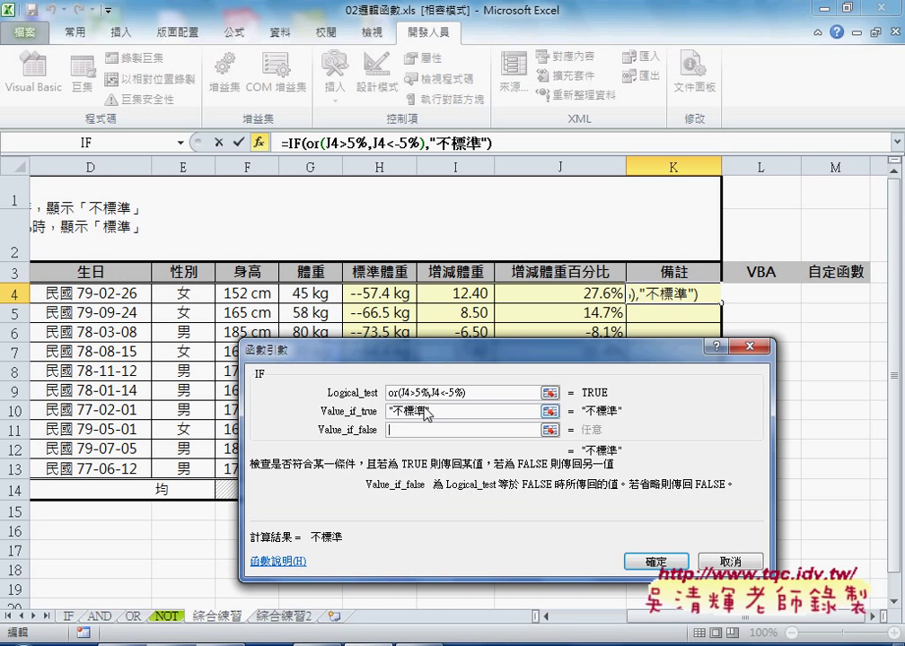
pyautogui.write('標準')
pyautogui.click(426, 413)
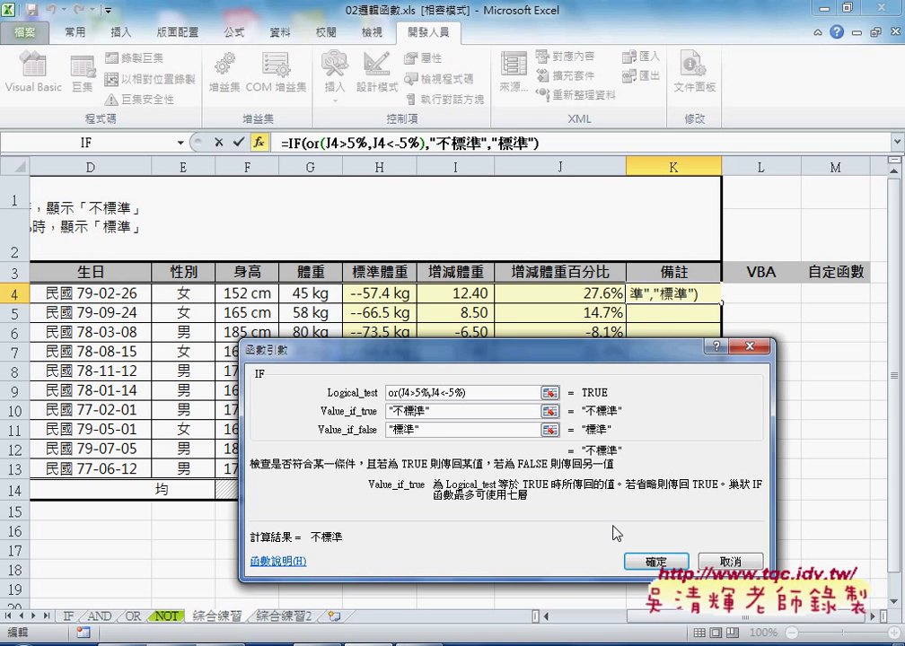
# Commit the K4 IF(OR) formula, fill it down to K13, then select L4
pyautogui.click(655, 561)
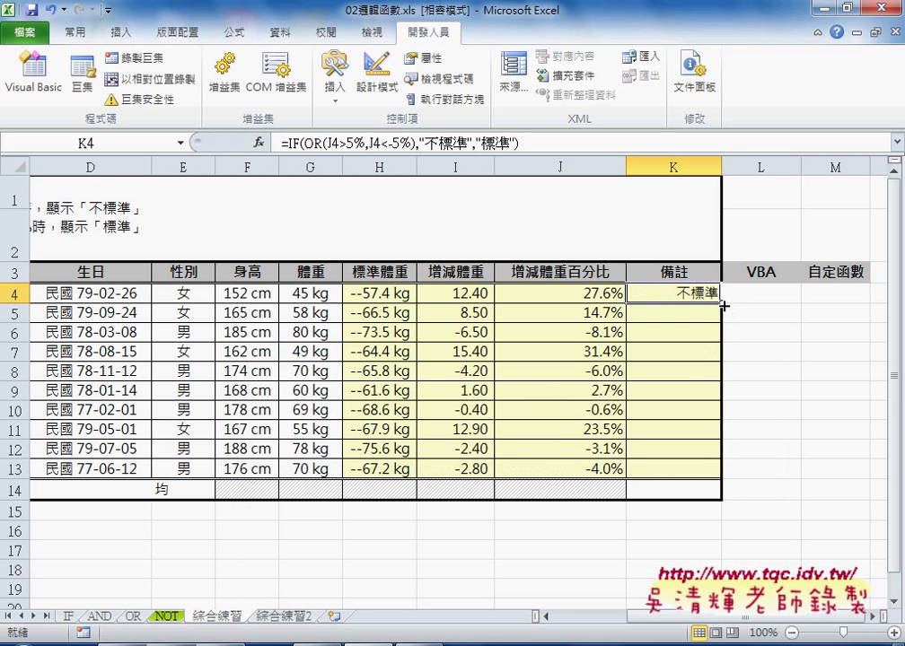
pyautogui.moveTo(721, 303); pyautogui.dragTo(716, 482)
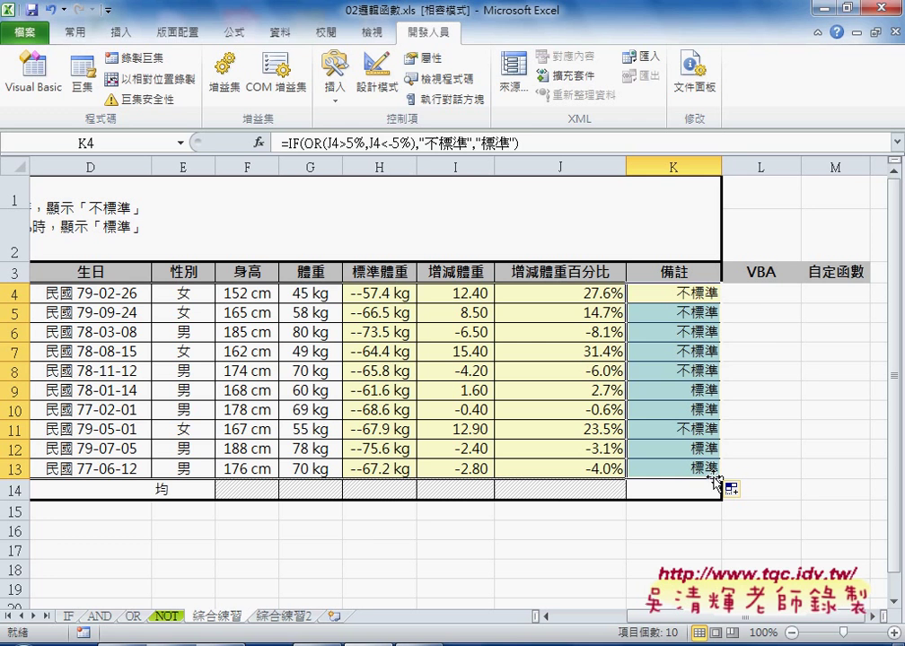
pyautogui.click(760, 294)
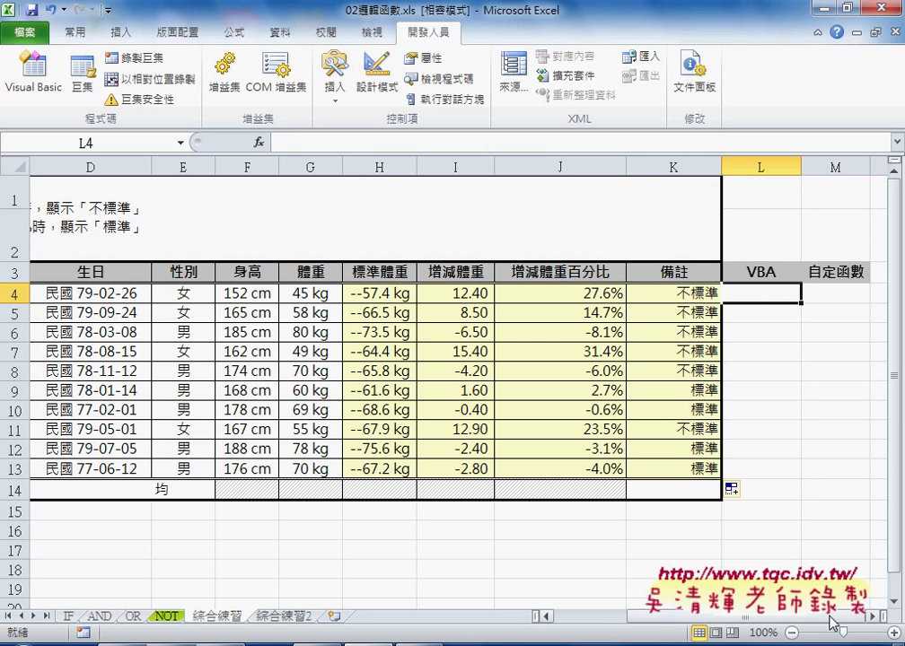
# Review the empty VBA range L4:L13 and J4's percentage formula, then launch Visual Basic
pyautogui.hscroll(1, 232, 377)
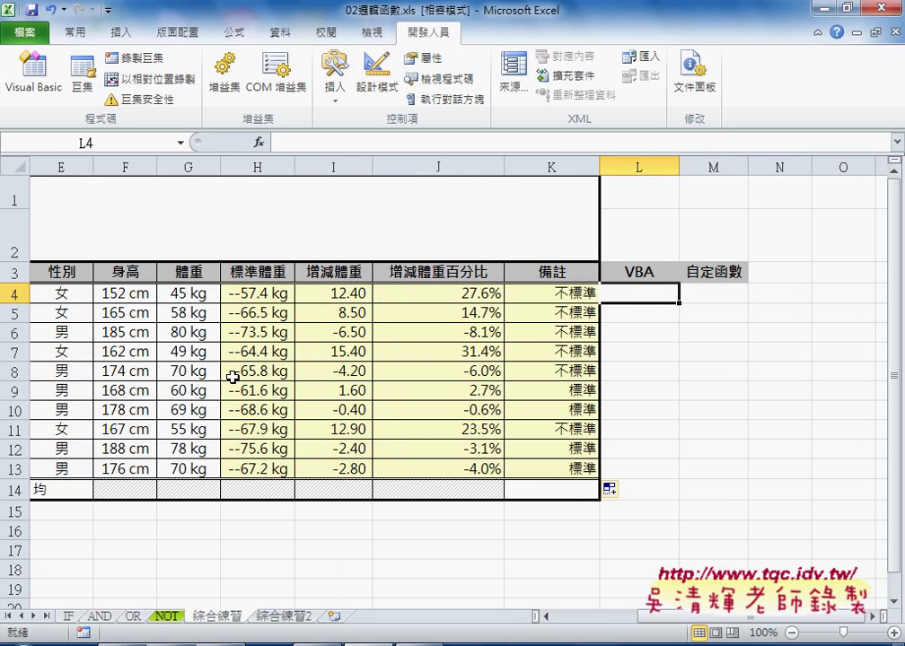
pyautogui.click(15, 293)
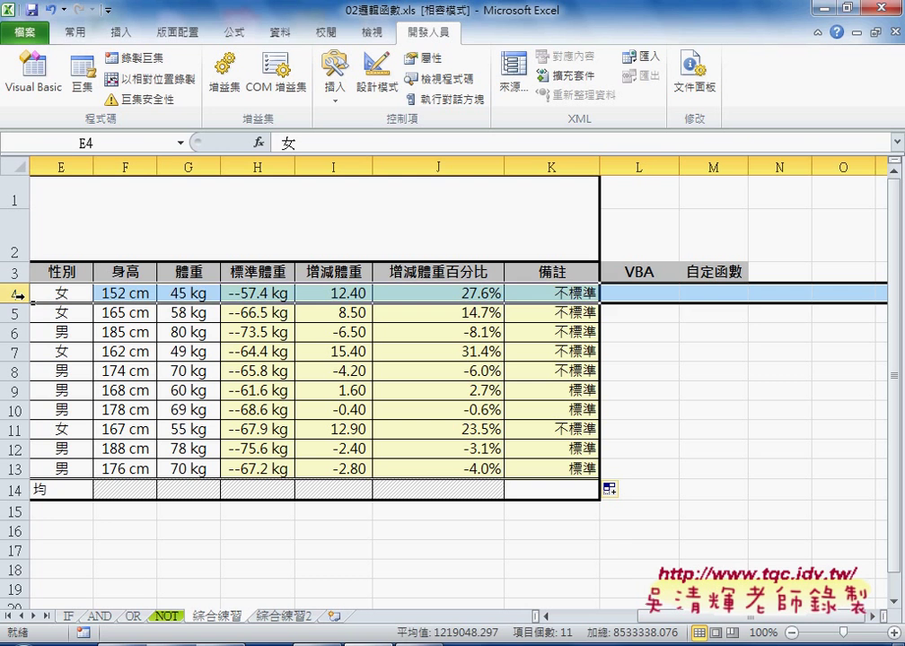
pyautogui.click(12, 469)
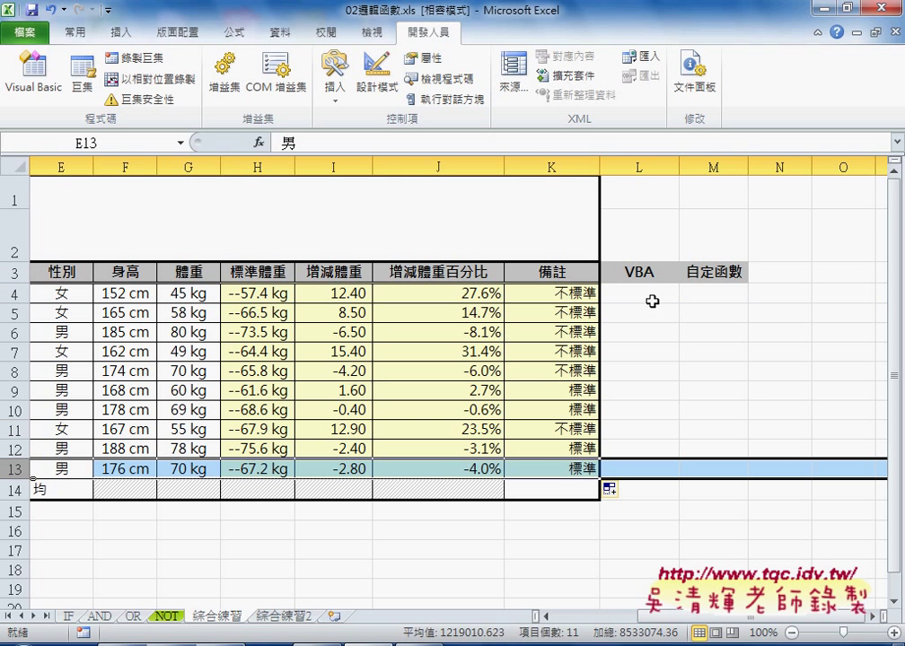
pyautogui.moveTo(650, 297); pyautogui.dragTo(643, 476)
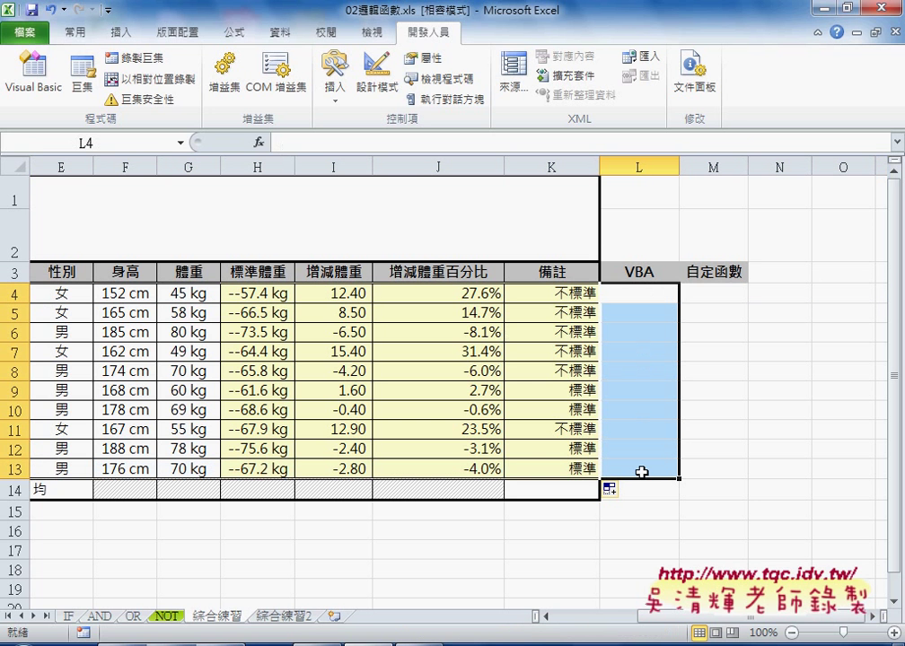
pyautogui.click(461, 297)
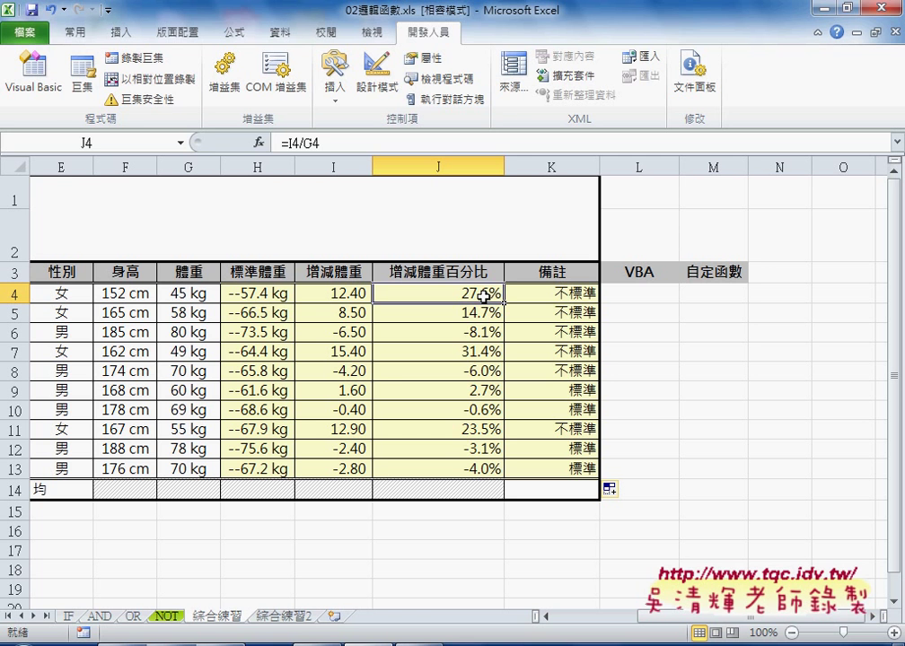
pyautogui.click(654, 293)
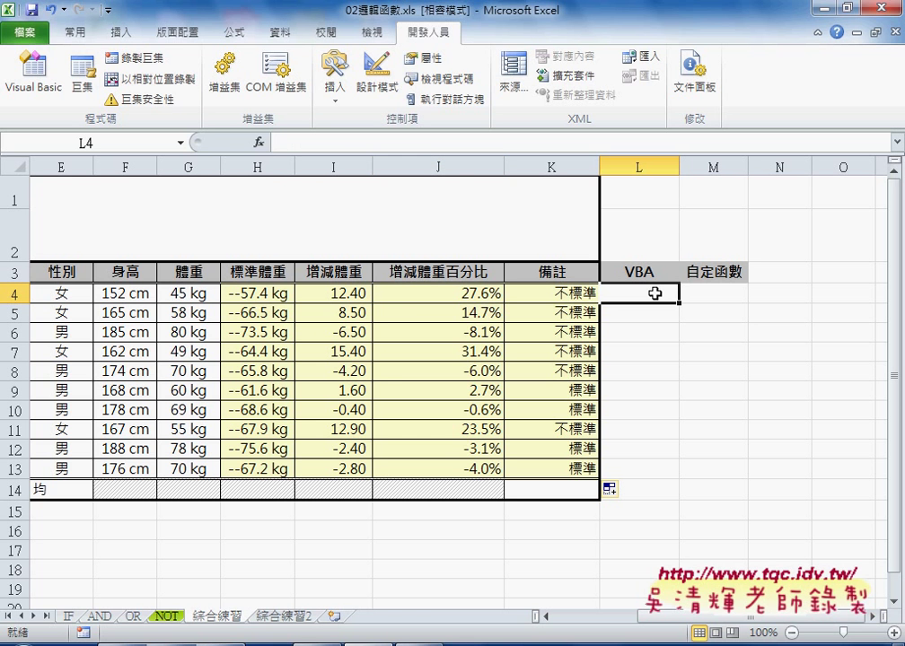
pyautogui.click(33, 72)
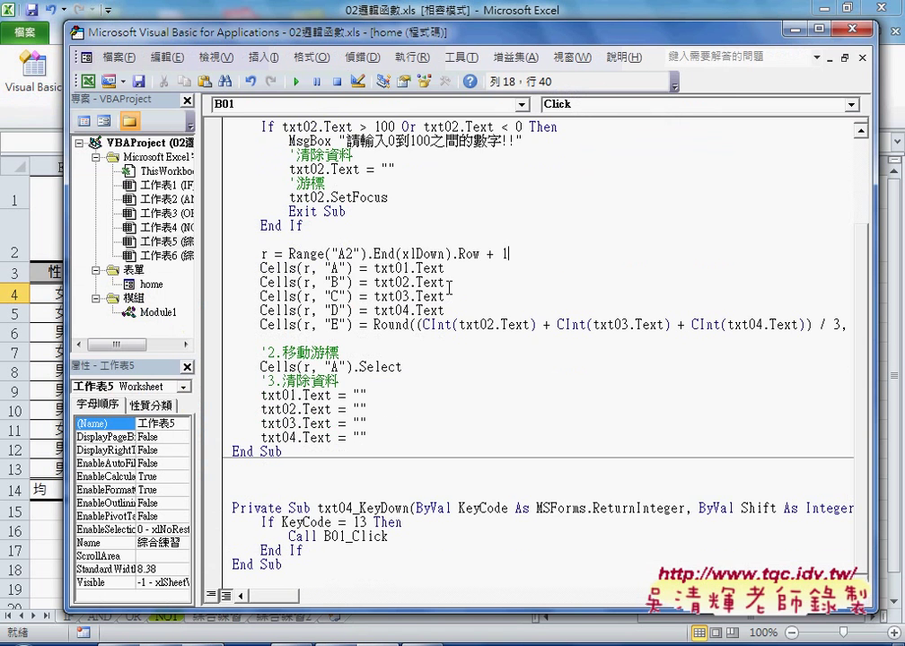
# Open Module1 and place the caret after 業績函數's End Function at its bottom
pyautogui.click(306, 477)
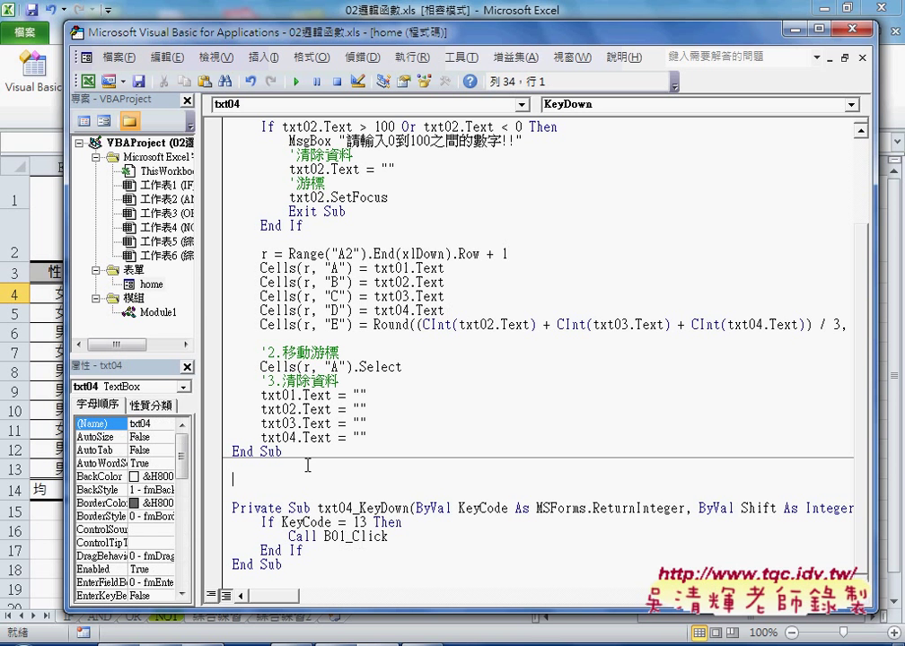
pyautogui.doubleClick(158, 313)
pyautogui.scroll(-7, 171, 314)
pyautogui.scroll(-4, 384, 338)
pyautogui.scroll(-5, 385, 338)
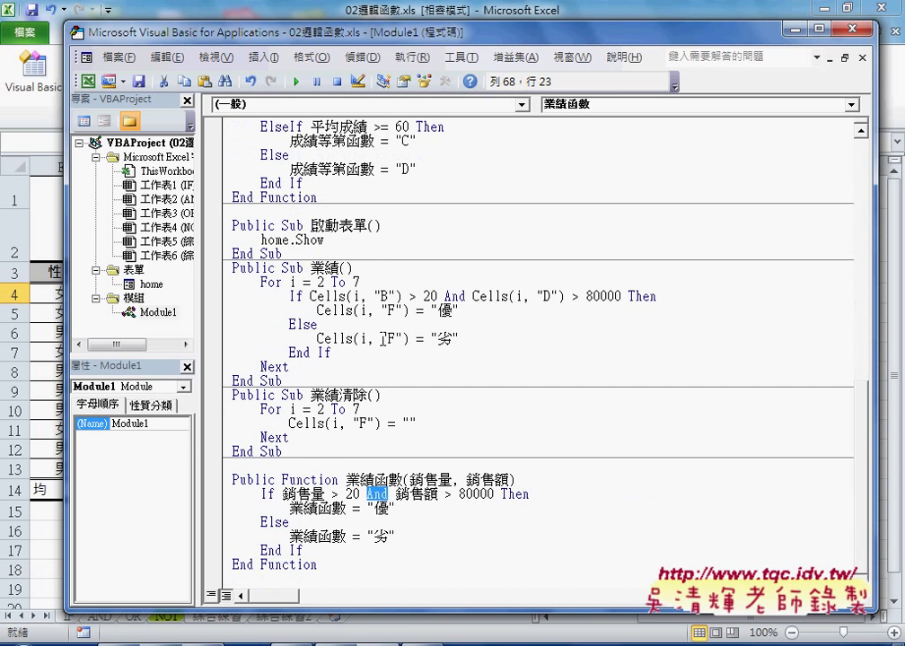
pyautogui.click(232, 565)
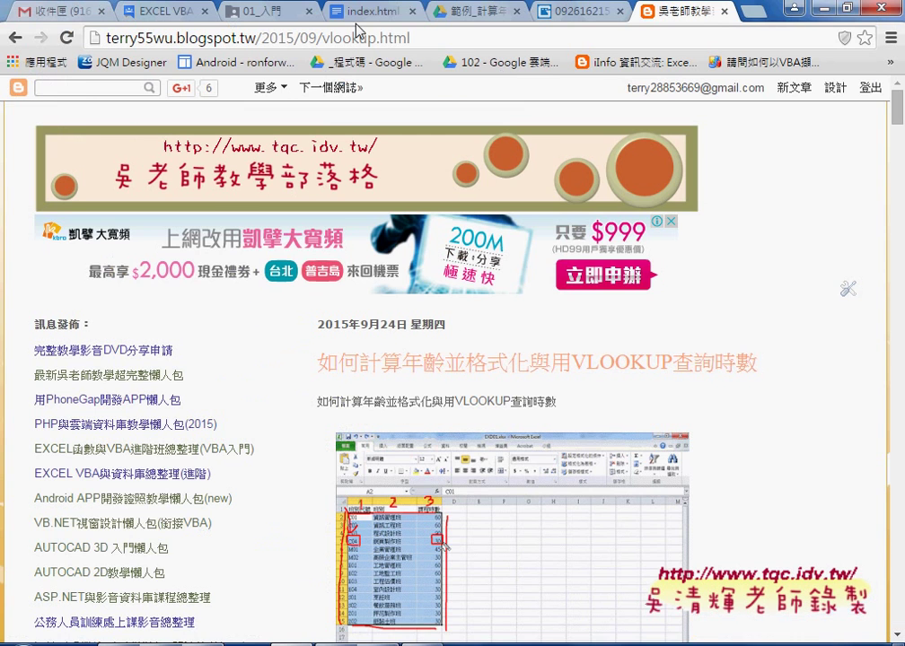
# In the index.html notes, select the Public Sub 增減體重百分比 through End Function block and copy it
pyautogui.click(373, 10)
pyautogui.scroll(-2, 413, 282)
pyautogui.scroll(-3, 412, 282)
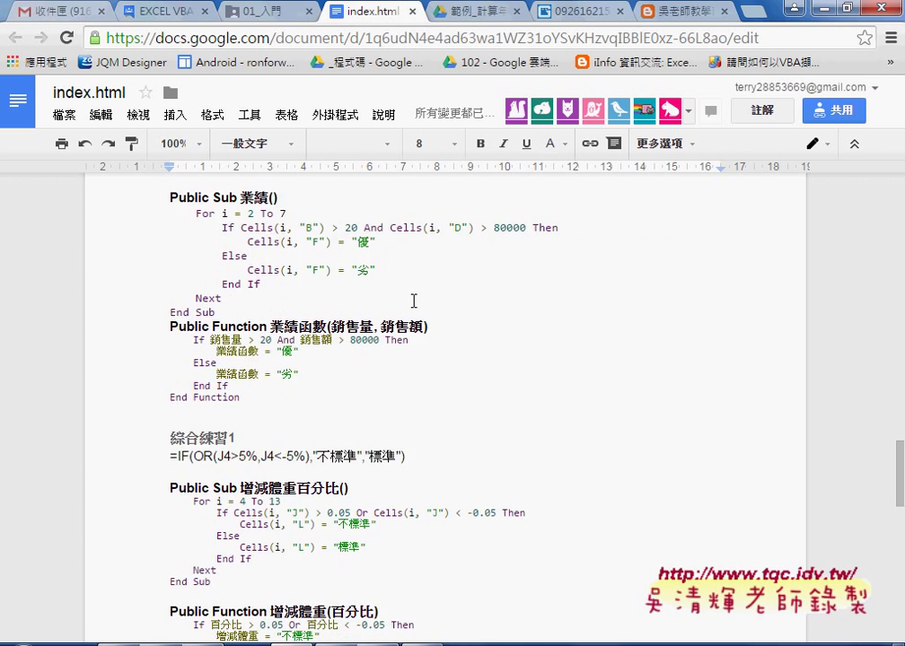
pyautogui.scroll(-2, 413, 300)
pyautogui.scroll(-2, 414, 301)
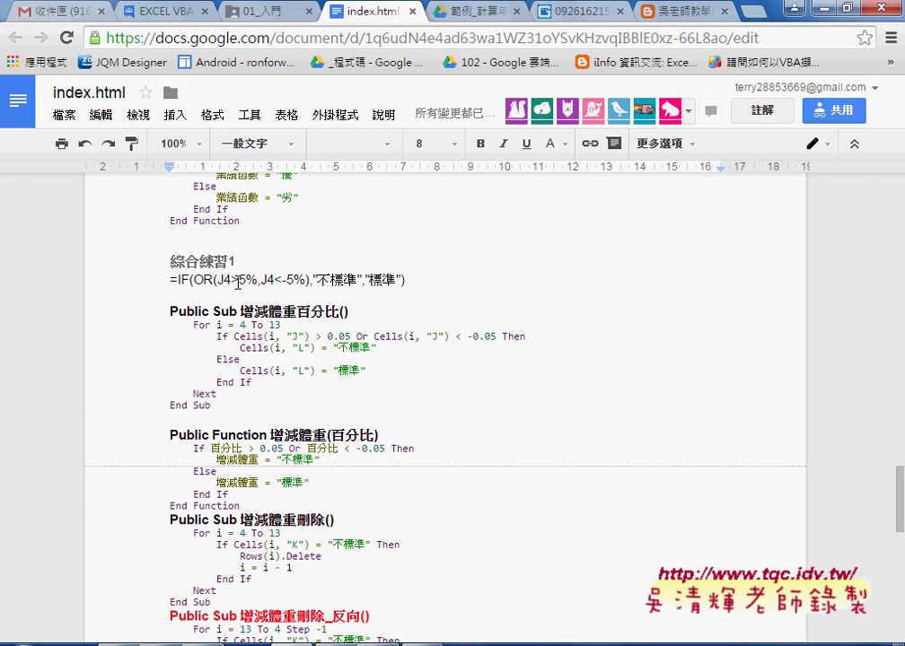
pyautogui.moveTo(404, 280); pyautogui.dragTo(169, 280)
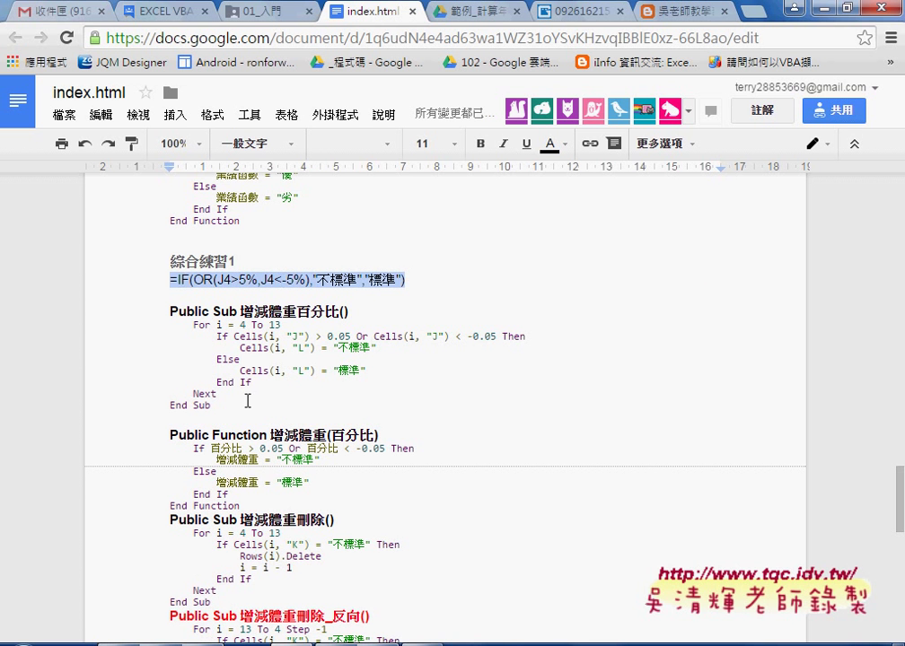
pyautogui.moveTo(212, 406); pyautogui.dragTo(155, 323)
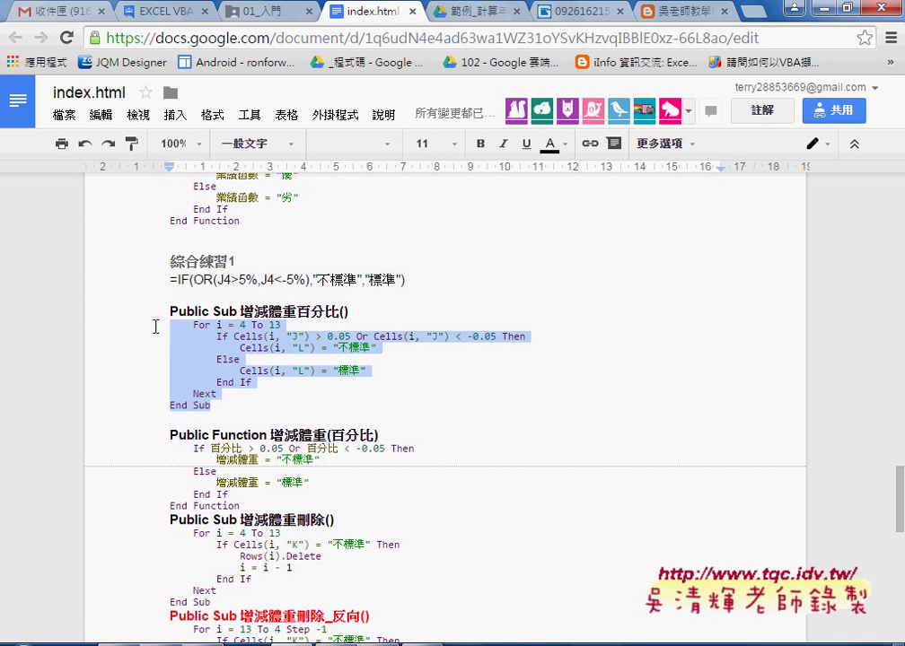
pyautogui.click(252, 504)
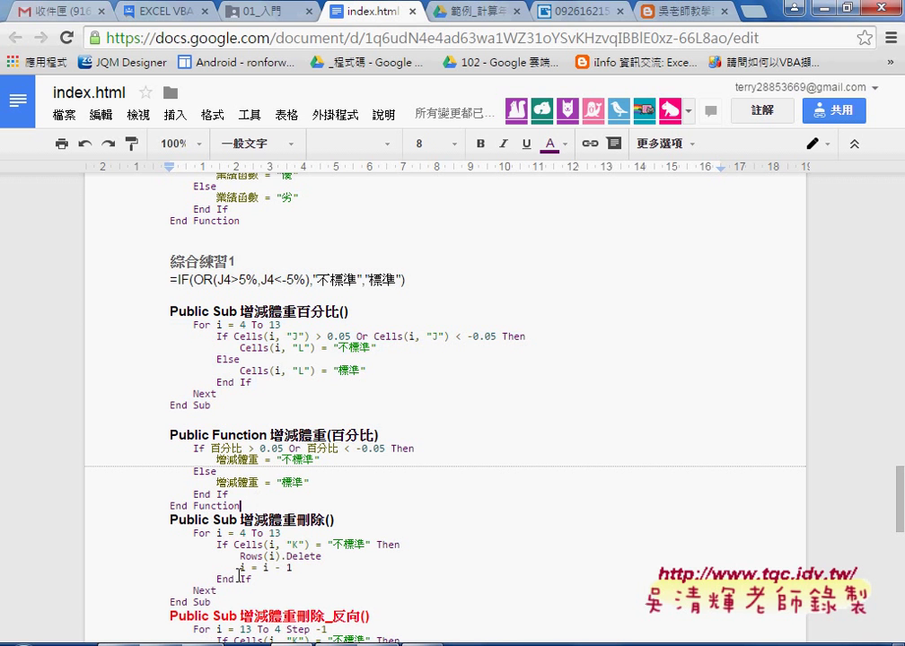
pyautogui.moveTo(251, 505)
pyautogui.mouseDown()
pyautogui.moveTo(181, 428)
pyautogui.moveTo(160, 308)
pyautogui.mouseUp()
pyautogui.hotkey('ctrl', 'c')
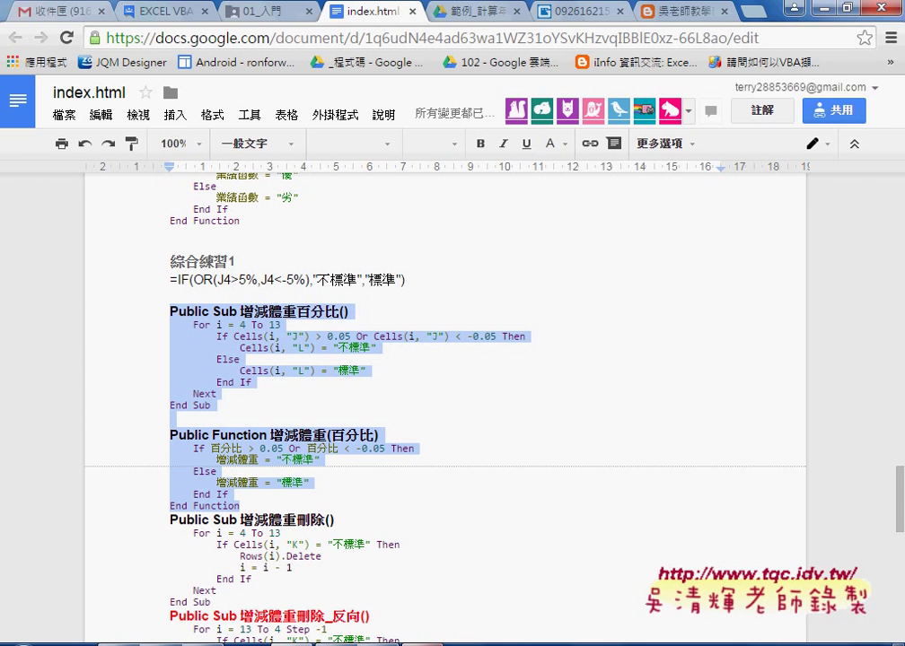
pyautogui.hotkey('alt', 'Tab')
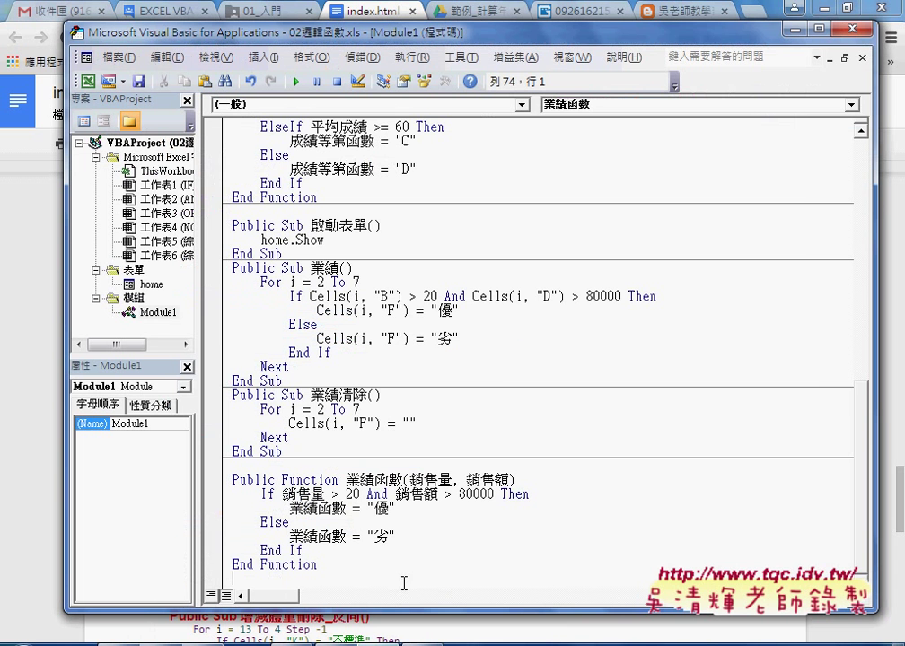
# Paste the copied code into Module1 and insert a blank line after 業績函數's End Function
pyautogui.hotkey('ctrl', 'v')
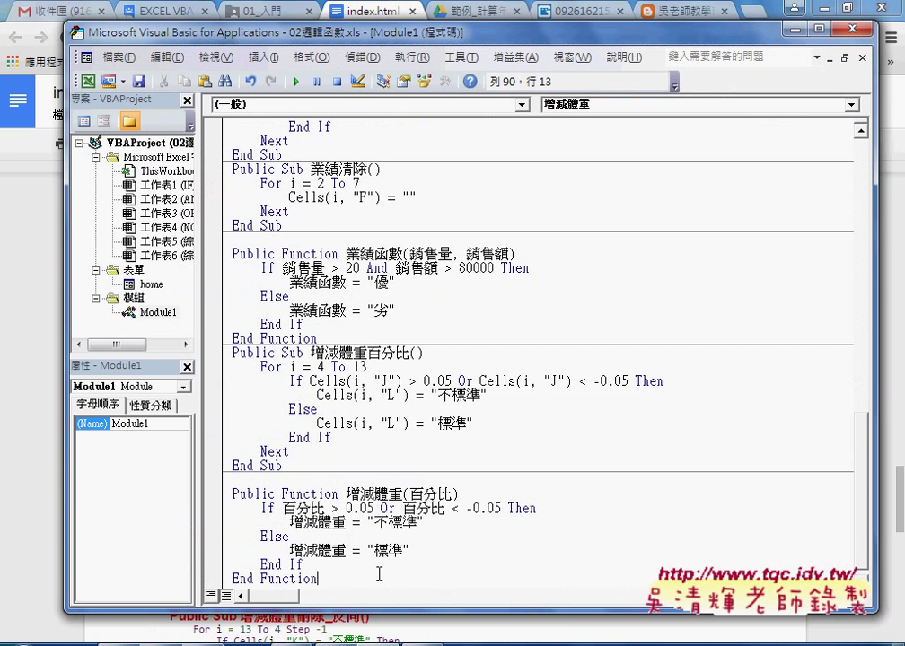
pyautogui.click(380, 327)
pyautogui.press('Down')
pyautogui.press('End')
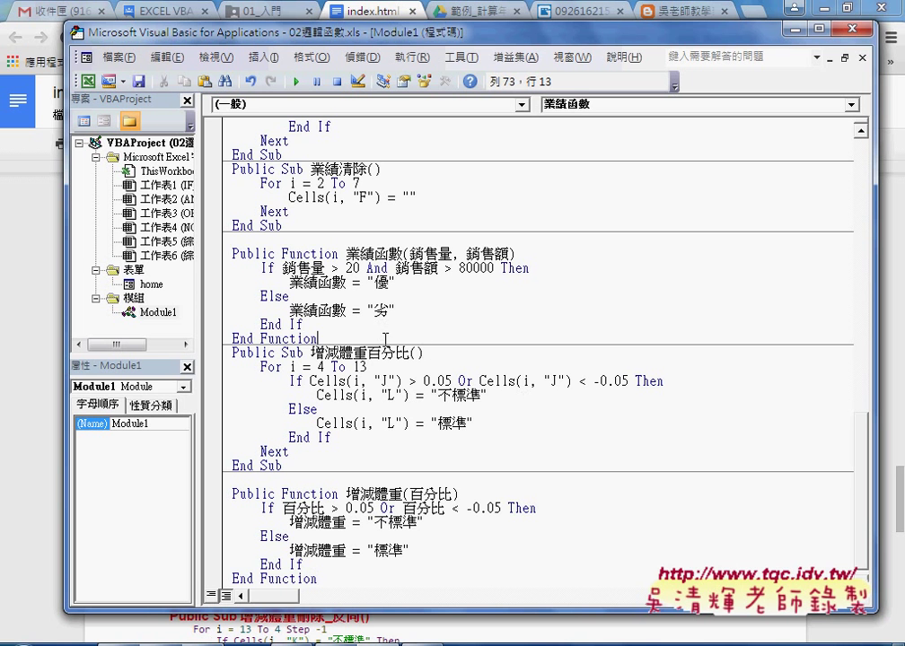
pyautogui.press('Return')
pyautogui.scroll(-1, 321, 359)
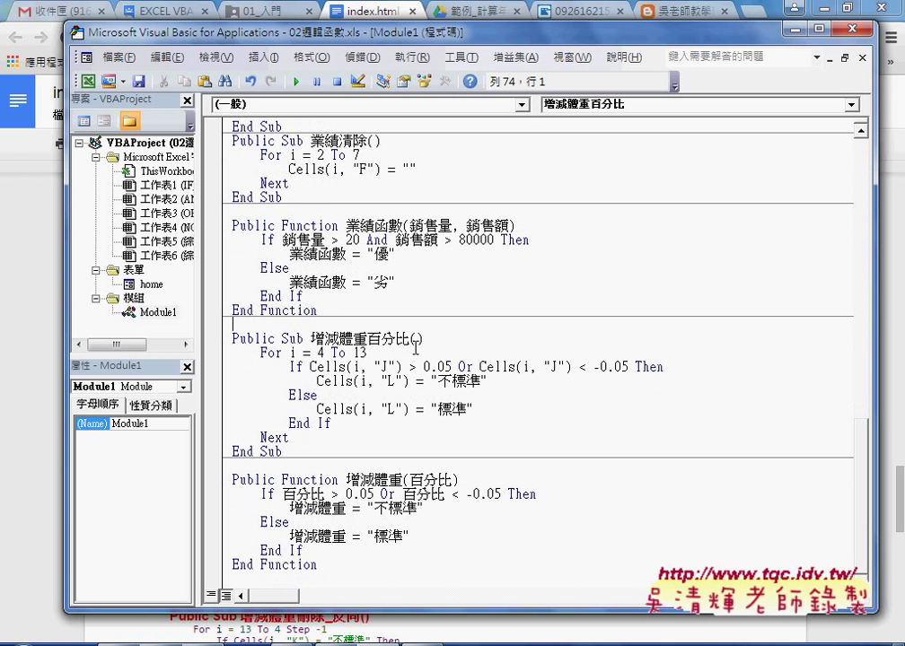
# Highlight the For i = 4 To 13 loop and the >0.05 and <-0.05 conditions
pyautogui.doubleClick(321, 353)
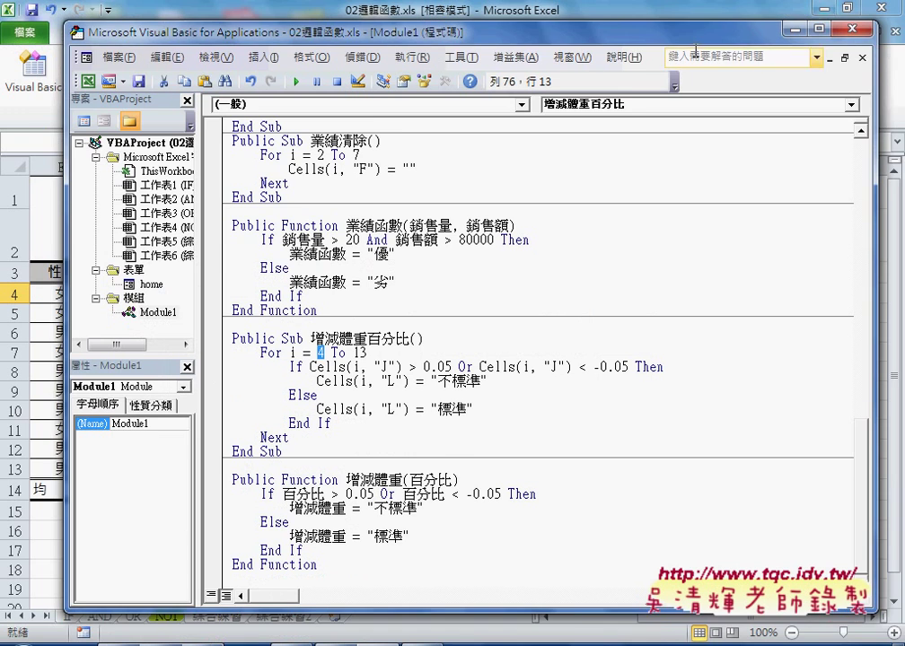
pyautogui.moveTo(507, 40); pyautogui.dragTo(714, 46)
pyautogui.moveTo(575, 355); pyautogui.dragTo(470, 355)
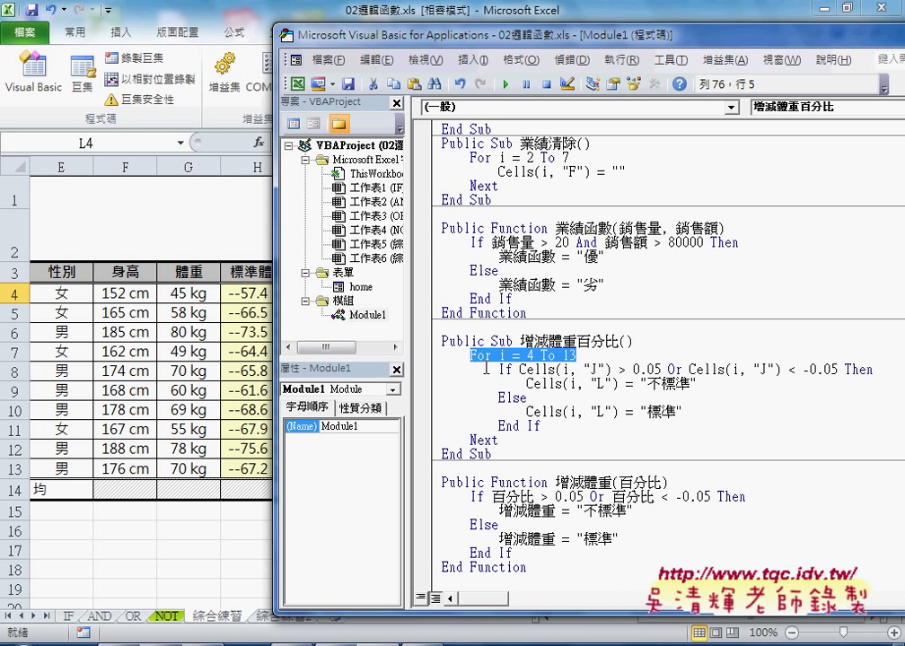
pyautogui.moveTo(520, 368); pyautogui.dragTo(682, 369)
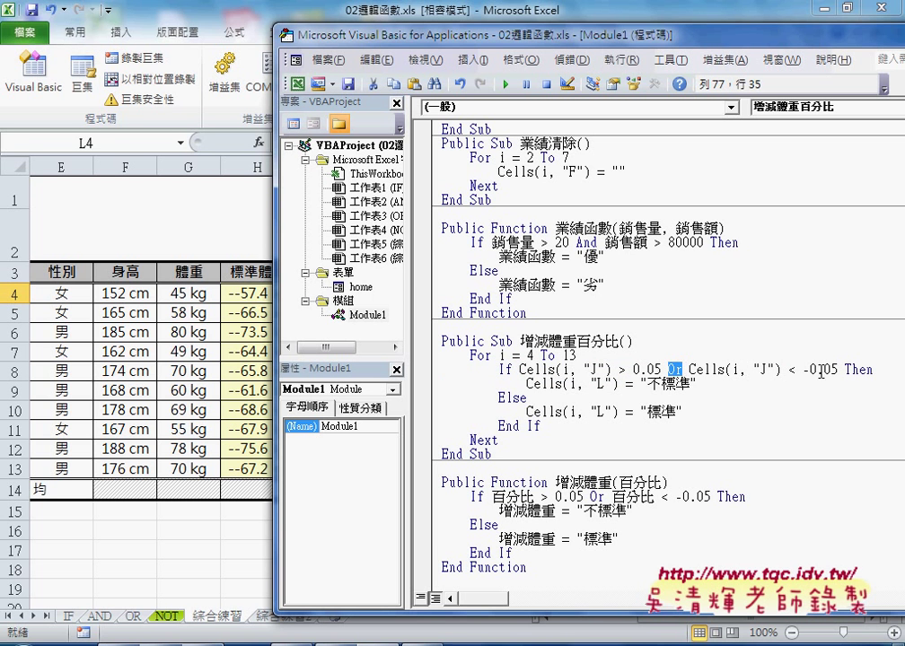
pyautogui.moveTo(837, 369); pyautogui.dragTo(689, 369)
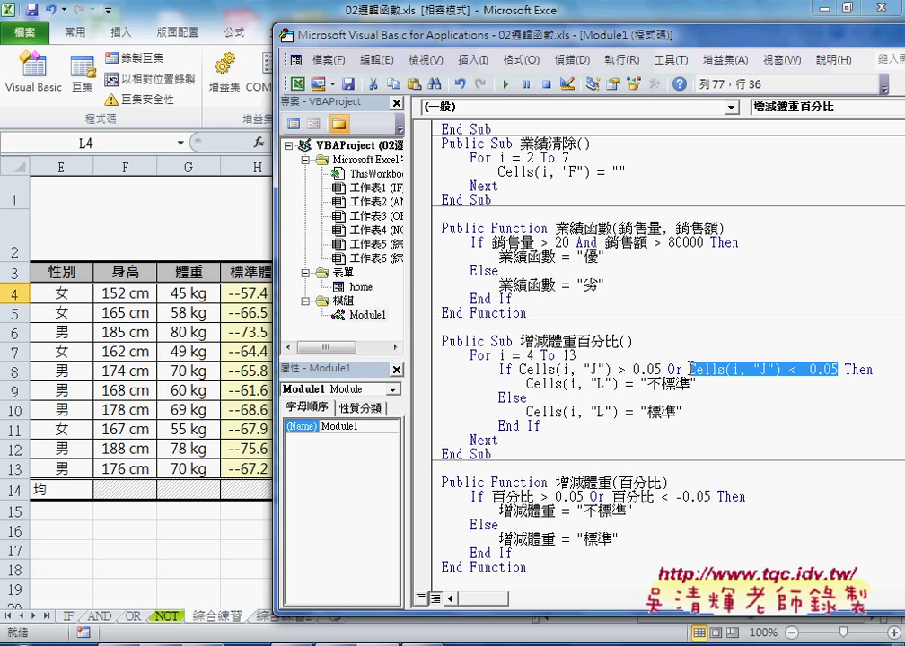